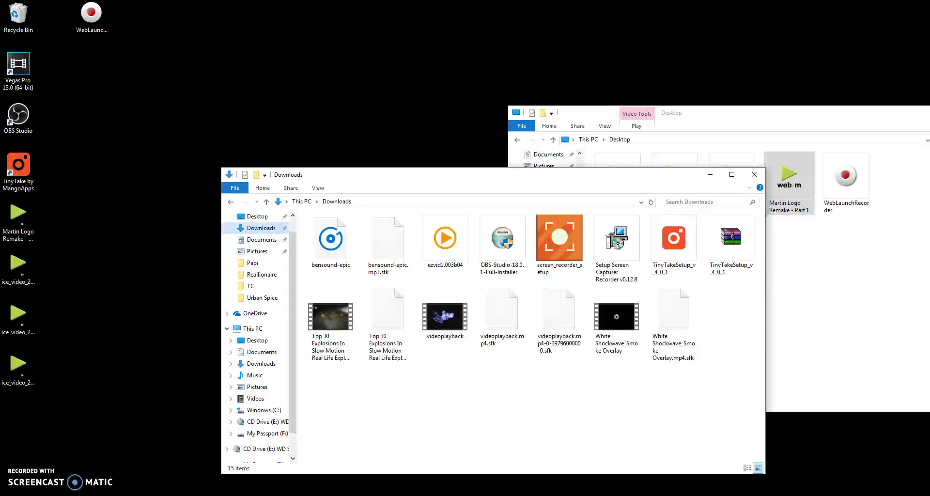
# Select the slow-motion explosions video in Downloads, then bring Photoshop forward via the browser
pyautogui.click(327, 336)
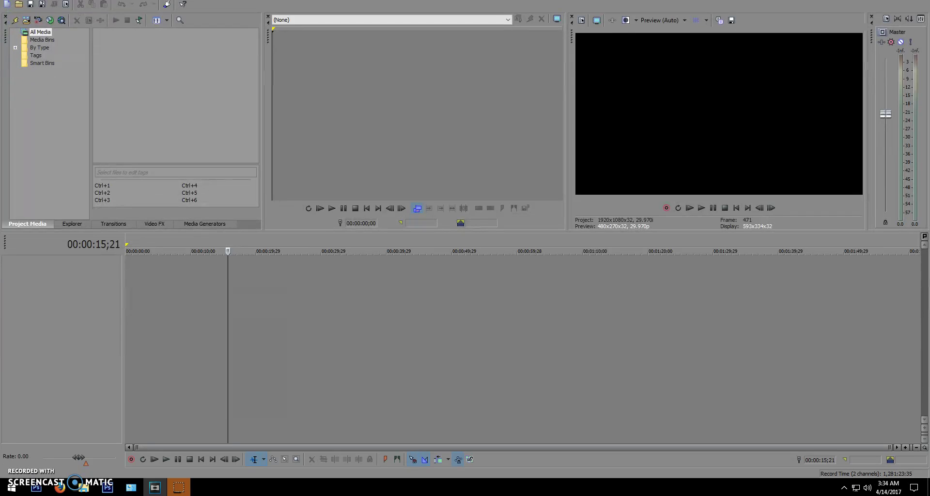
pyautogui.click(60, 488)
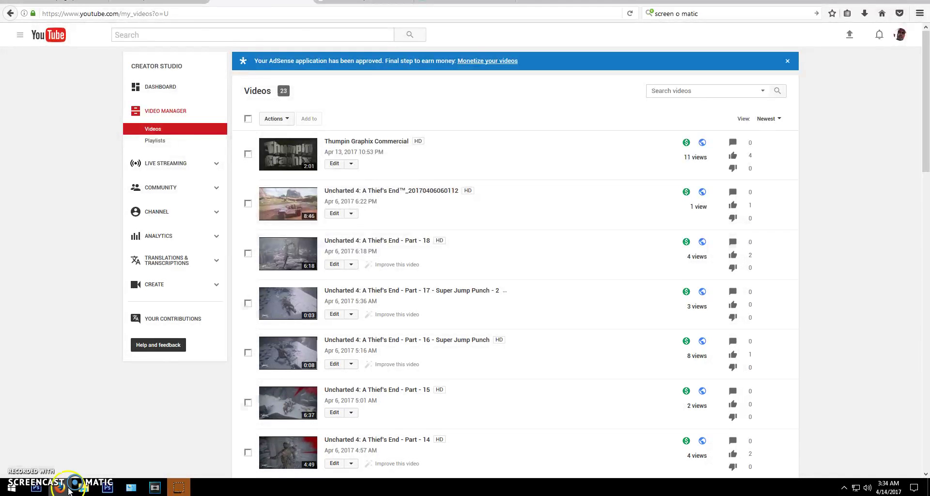
pyautogui.click(115, 488)
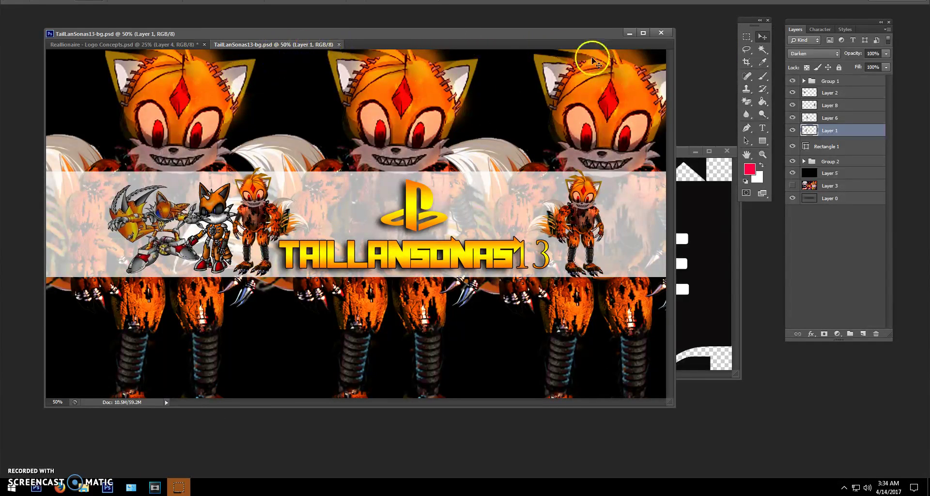
# In the Reallionaire document, hide the black banner layer and show the orange circle logo layer
pyautogui.click(130, 47)
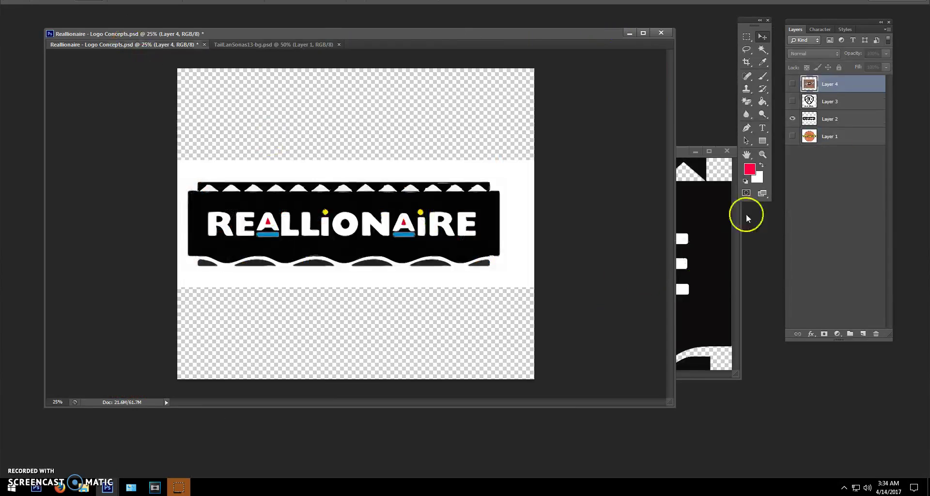
pyautogui.click(792, 119)
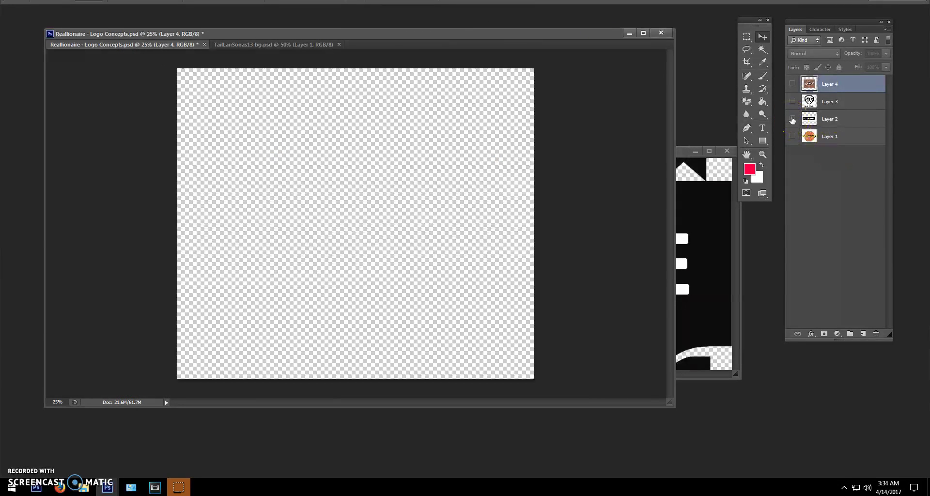
pyautogui.click(792, 137)
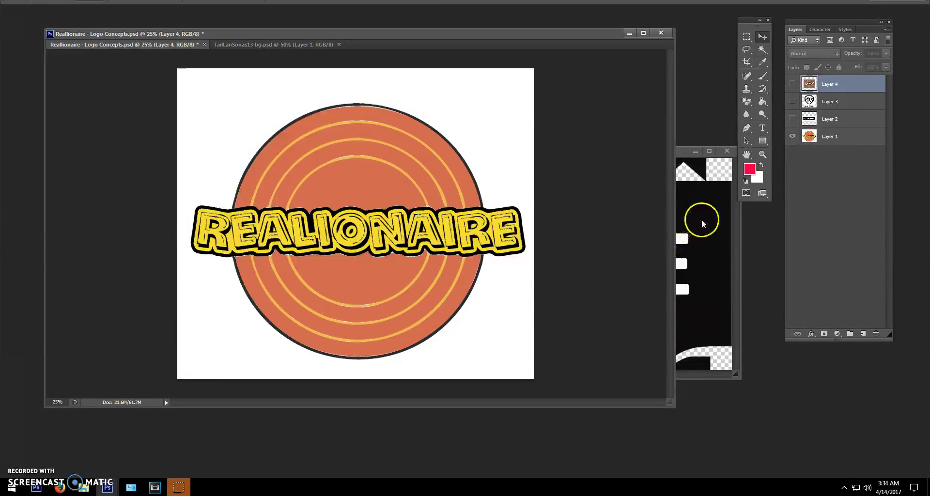
# Close the small floating window, float the TailLanSonas document, and return to the YouTube video list
pyautogui.click(704, 224)
pyautogui.click(728, 151)
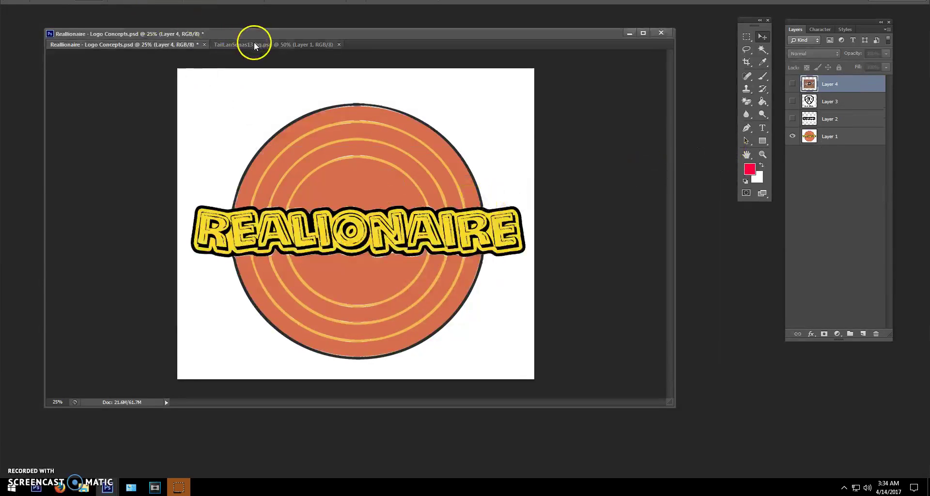
pyautogui.moveTo(254, 45); pyautogui.dragTo(281, 50)
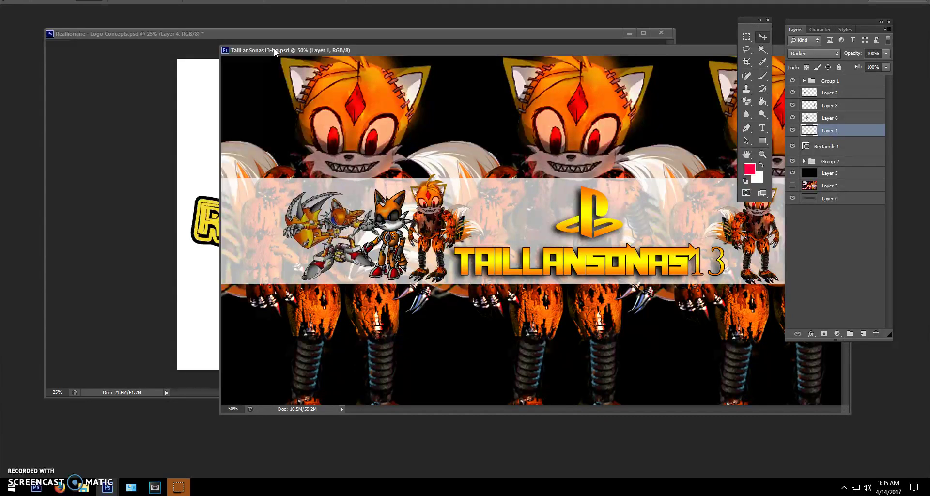
pyautogui.click(59, 491)
# Go to the YouTube upload page and bring up its file picker
pyautogui.click(201, 79)
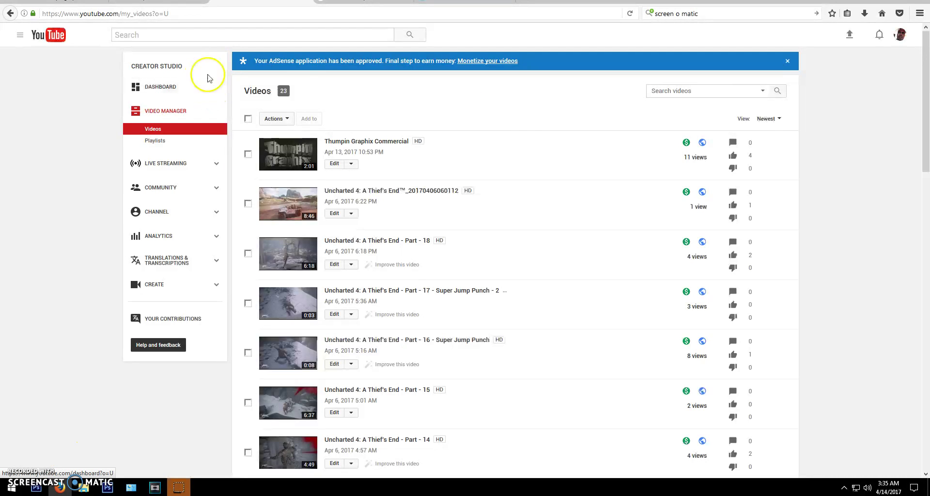
pyautogui.click(850, 35)
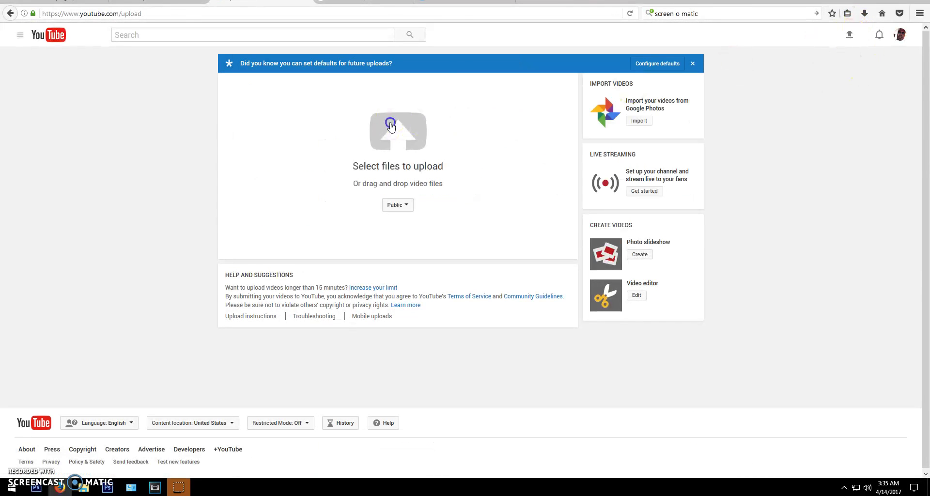
pyautogui.click(392, 125)
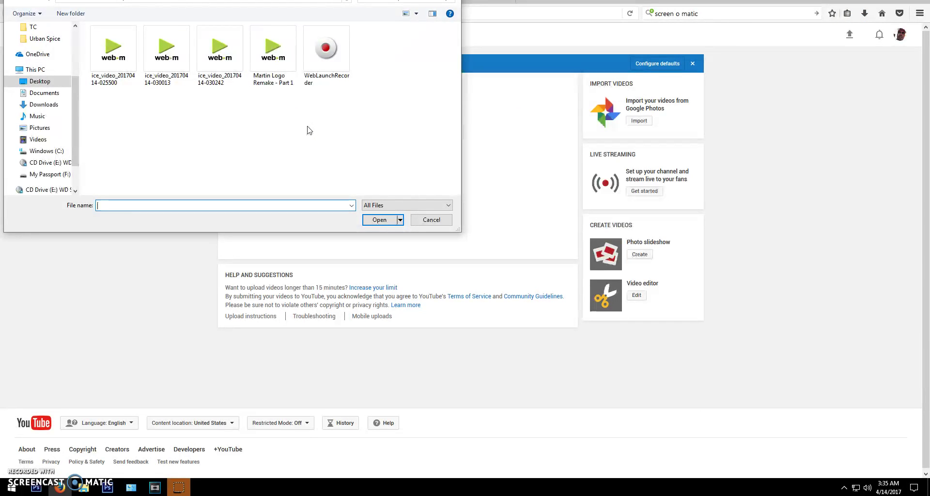
# Select the four Desktop webm recordings, then view Properties of Martin Logo Remake - Part 1
pyautogui.moveTo(276, 103); pyautogui.dragTo(111, 59)
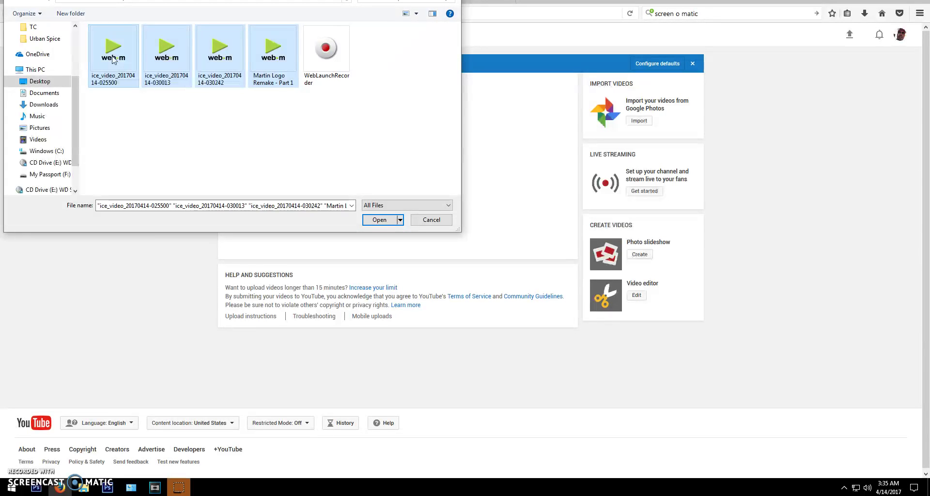
pyautogui.click(225, 105)
pyautogui.click(259, 123)
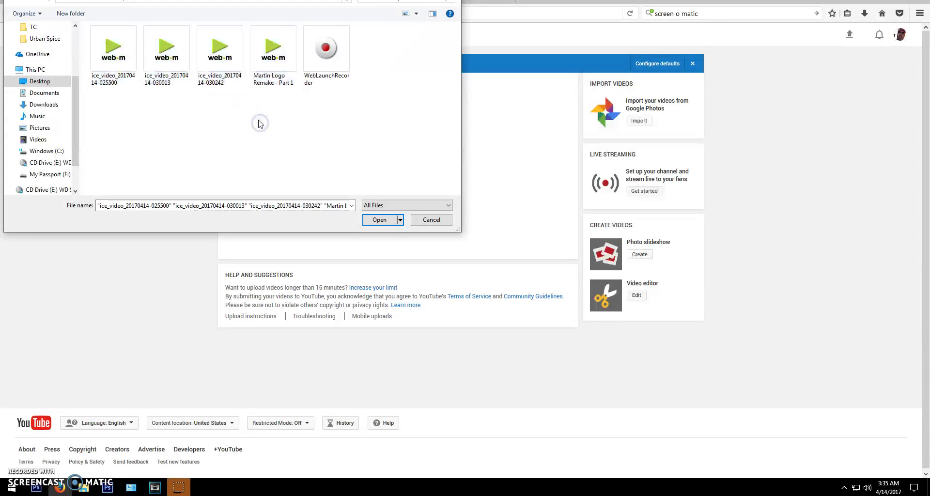
pyautogui.click(287, 111)
pyautogui.moveTo(289, 108); pyautogui.dragTo(107, 56)
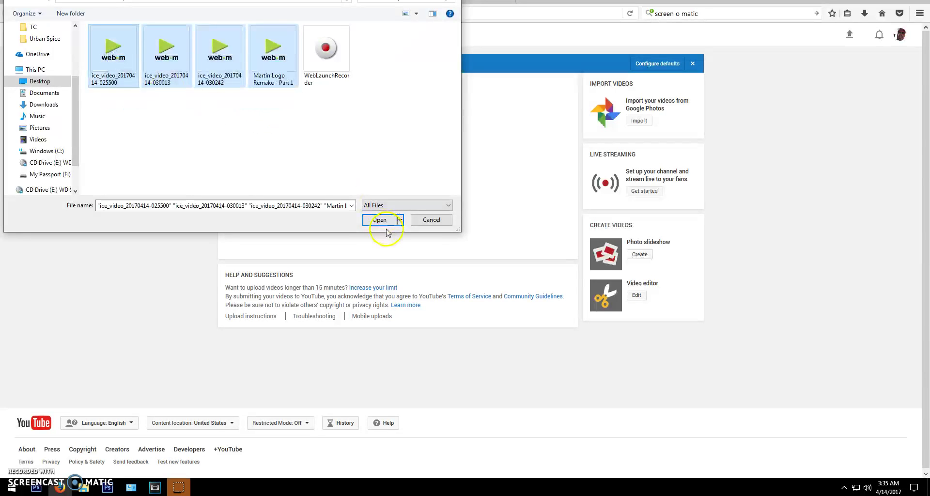
pyautogui.click(266, 83)
pyautogui.rightClick(266, 84)
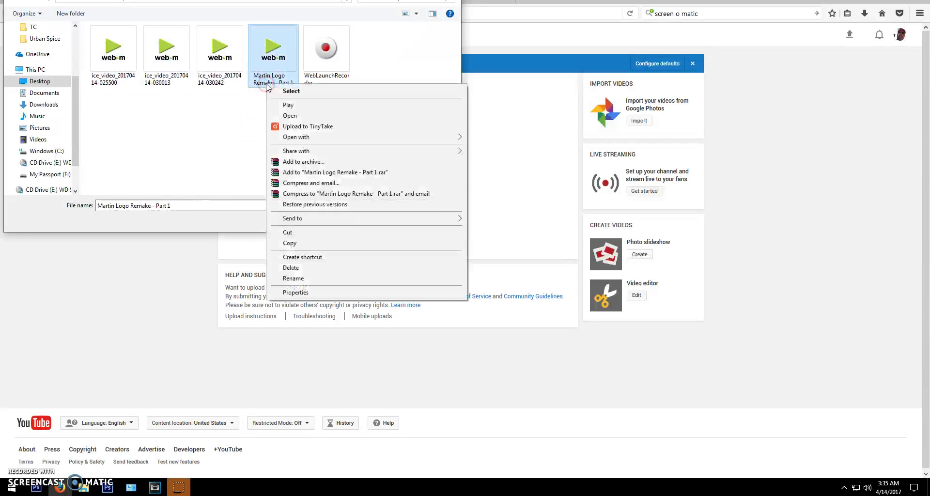
pyautogui.click(339, 294)
# Dismiss the file picker and close the Desktop and Downloads Explorer windows
pyautogui.press('Return')
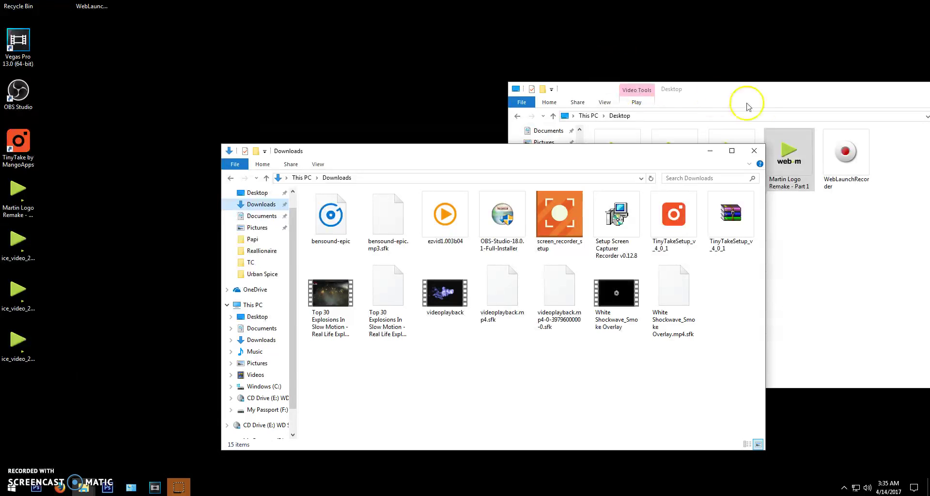
pyautogui.click(747, 99)
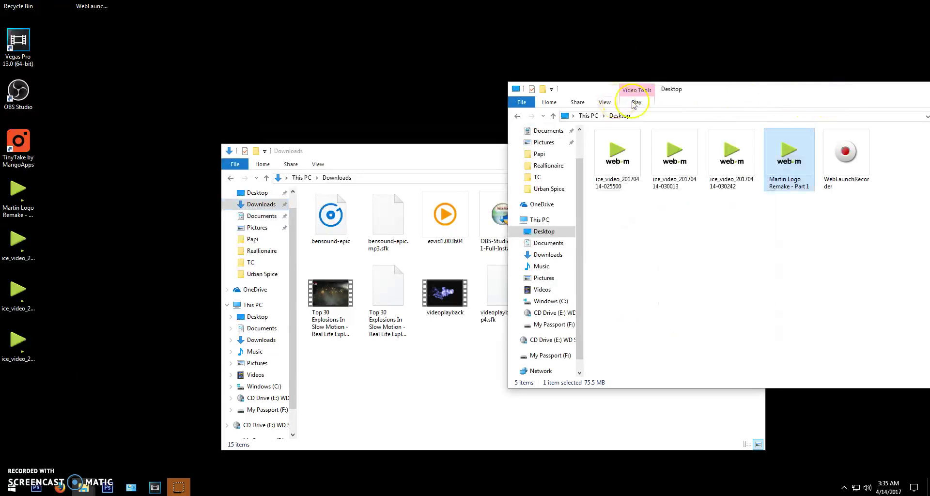
pyautogui.moveTo(712, 95); pyautogui.dragTo(489, 92)
pyautogui.click(818, 86)
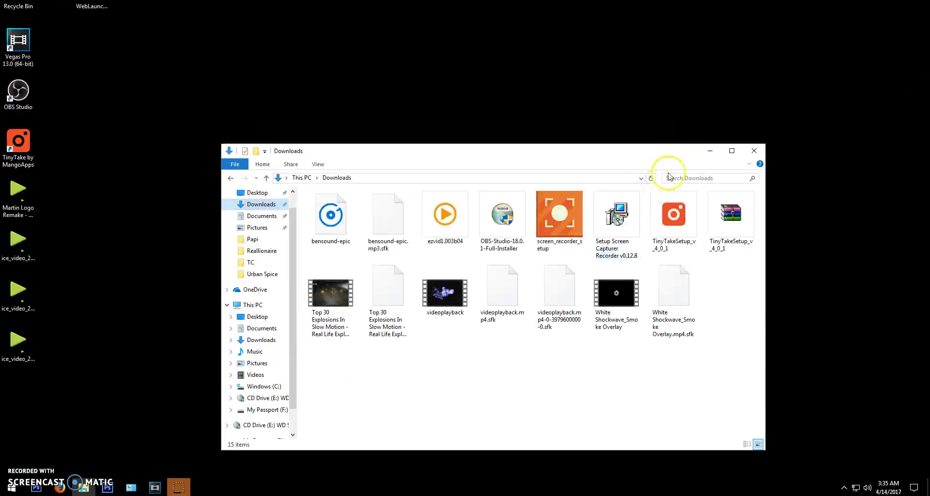
pyautogui.click(754, 151)
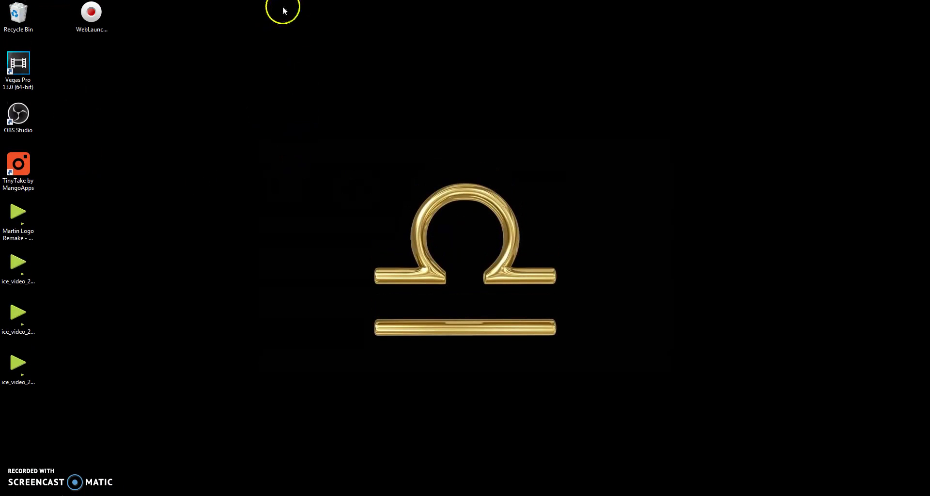
pyautogui.moveTo(283, 5); pyautogui.dragTo(284, 31)
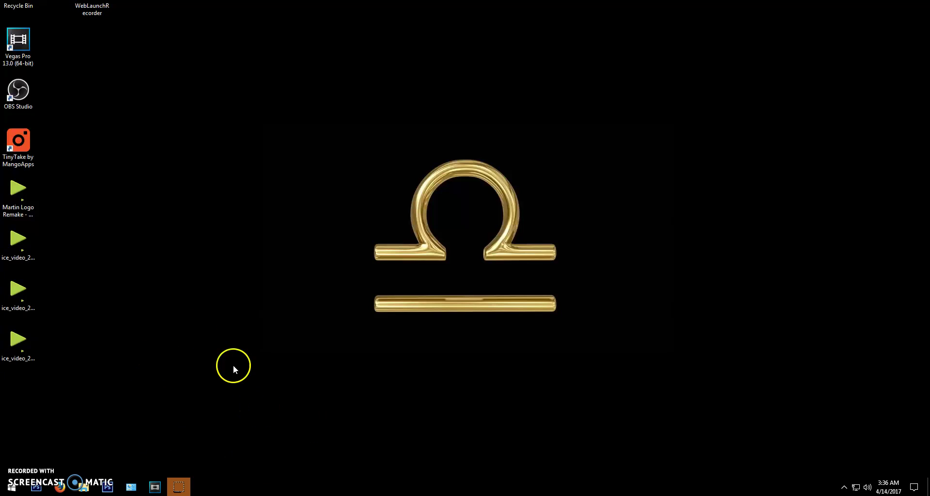
# Preview the Martin Logo Remake video and the first ice_video recording
pyautogui.click(21, 203)
pyautogui.doubleClick(21, 203)
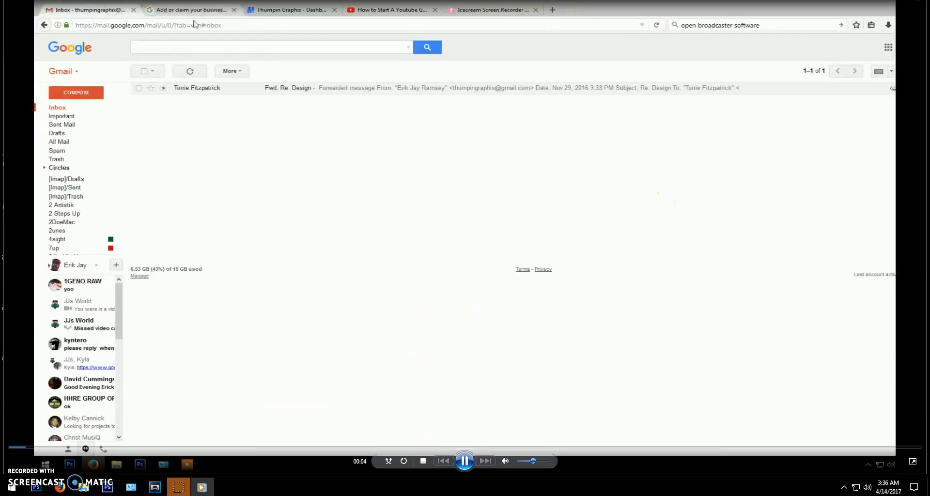
pyautogui.hotkey('alt', 'F4')
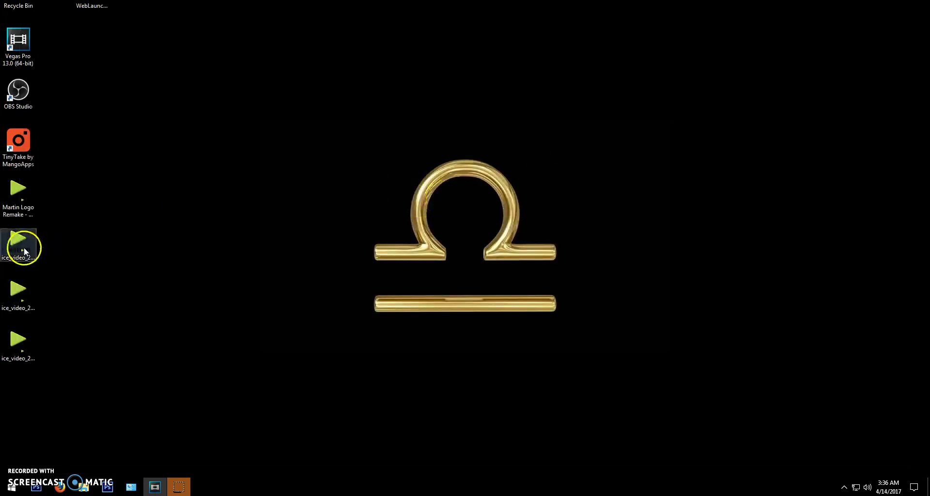
pyautogui.doubleClick(25, 247)
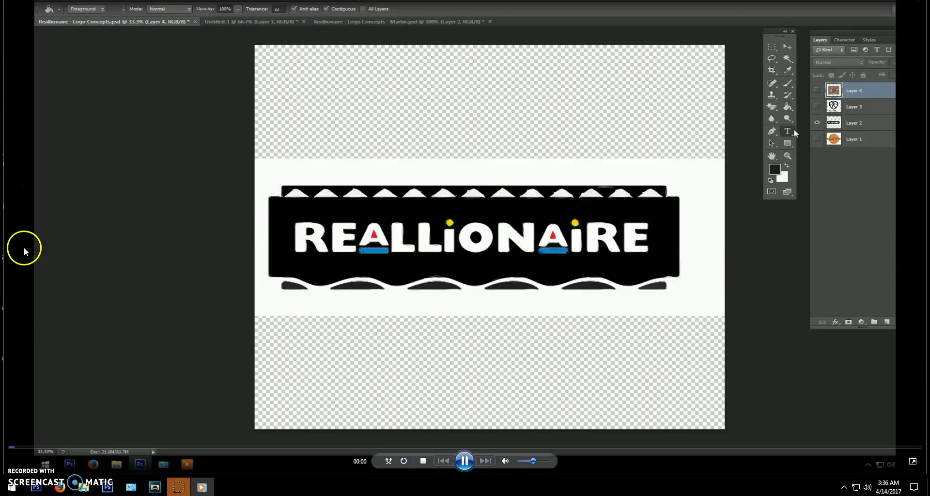
pyautogui.hotkey('alt', 'F4')
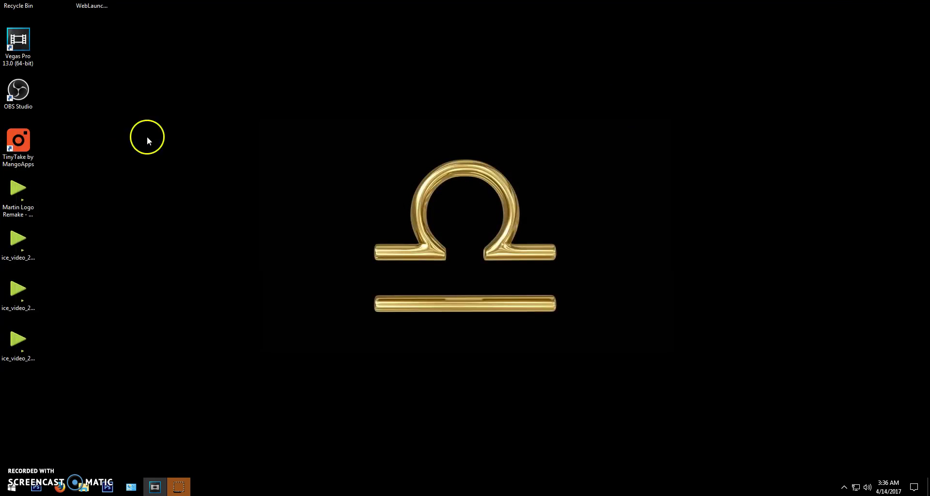
# Rename two recordings to Martin Logo Remake - Part 1 and Part 2
pyautogui.rightClick(18, 206)
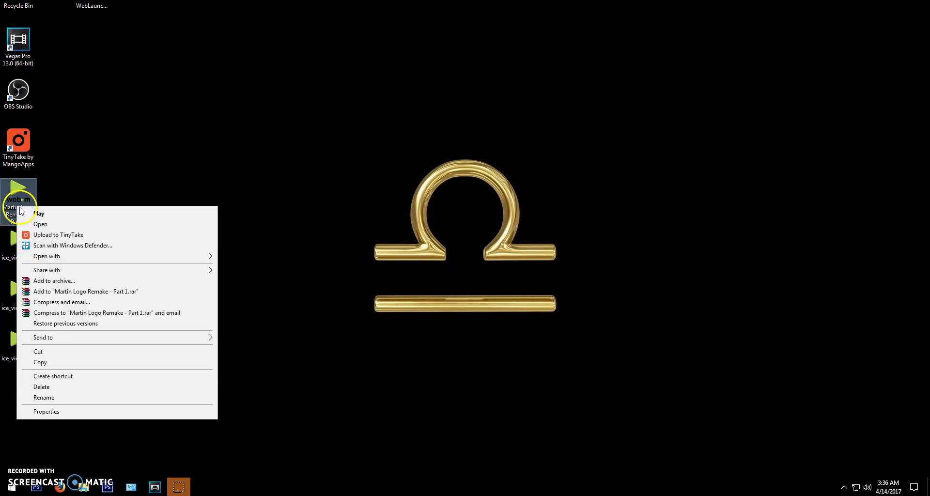
pyautogui.click(51, 401)
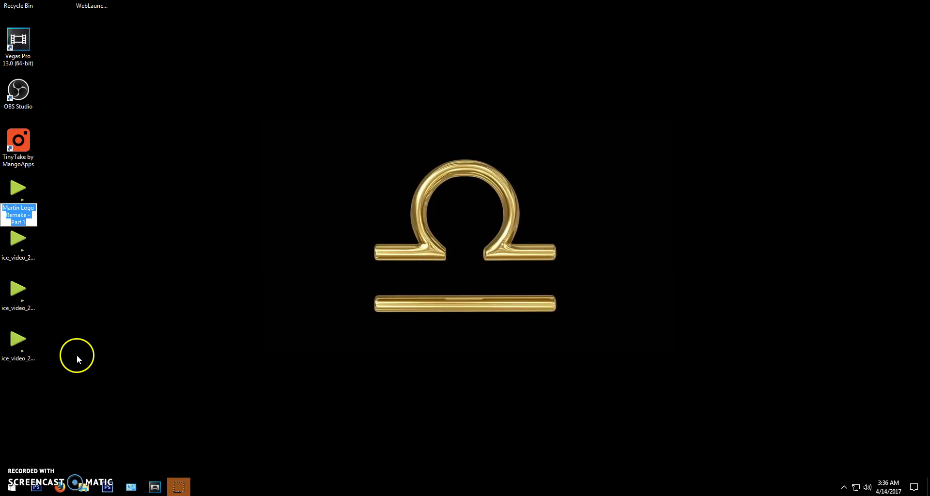
pyautogui.click(9, 245)
pyautogui.rightClick(9, 246)
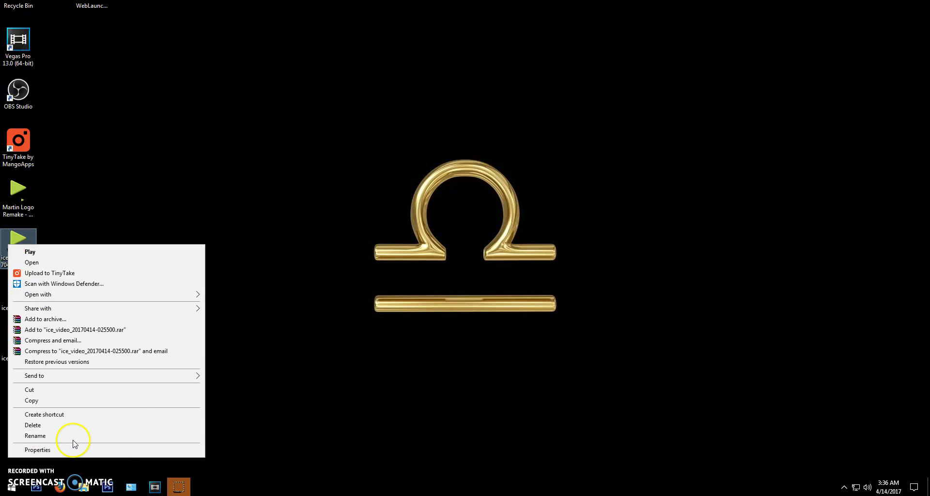
pyautogui.click(31, 436)
pyautogui.write('Martin Logo Remake - Part 1')
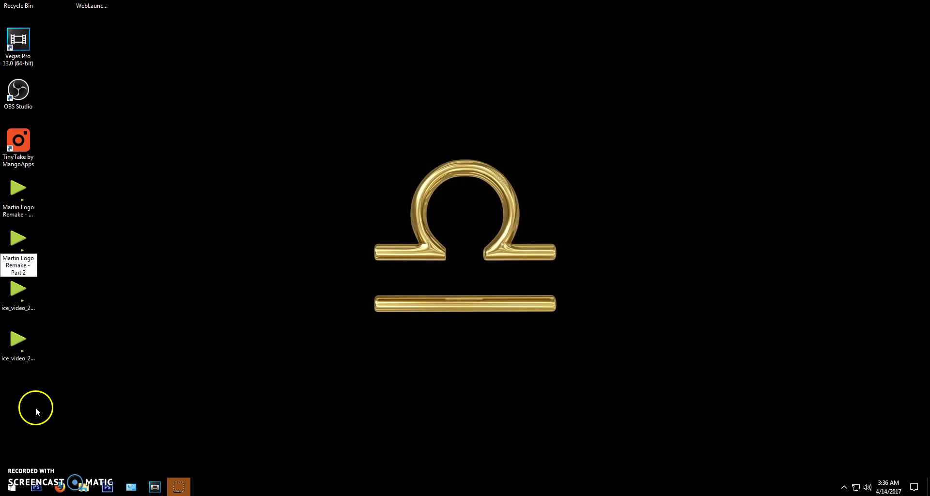
pyautogui.click(23, 290)
# Preview the next recording, rename it Martin Logo Remake - Part 3, and check the leftover file
pyautogui.doubleClick(23, 290)
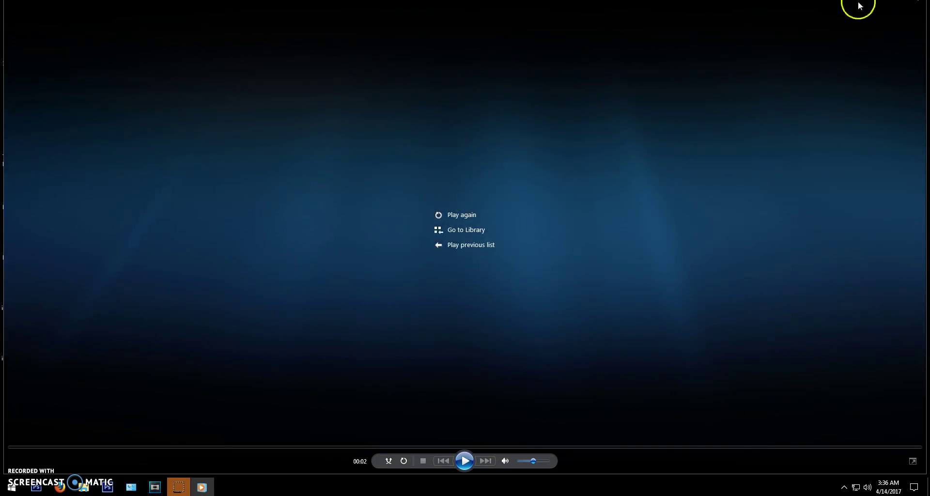
pyautogui.hotkey('alt', 'F4')
pyautogui.rightClick(25, 288)
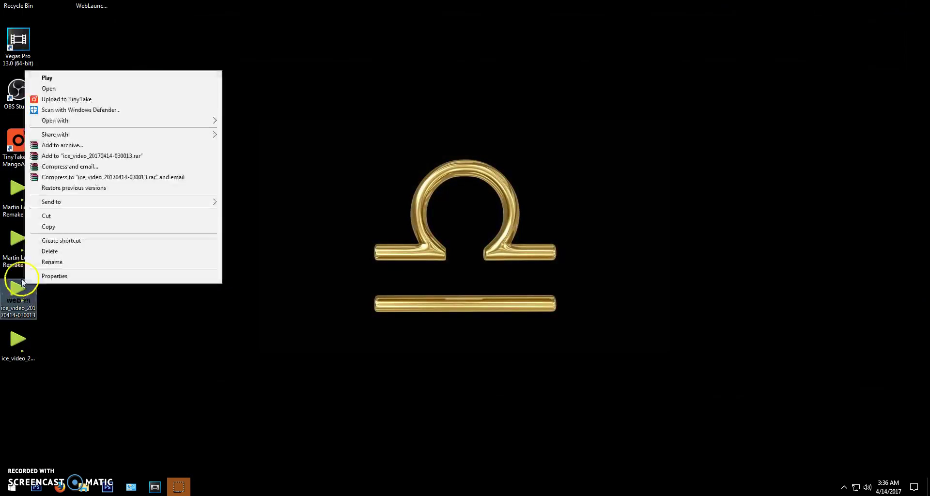
pyautogui.click(52, 263)
pyautogui.write('Martin Logo Remake - Part 1')
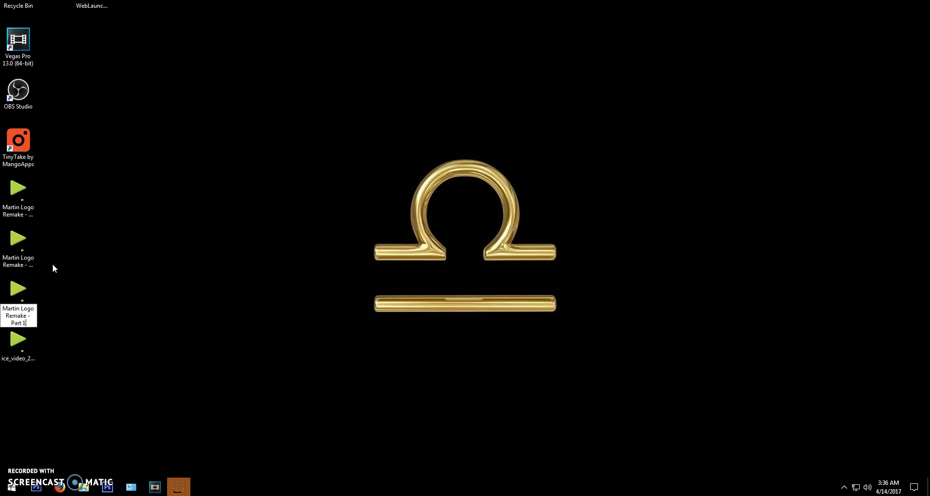
pyautogui.press('BackSpace')
pyautogui.write('- 3')
pyautogui.press('Return')
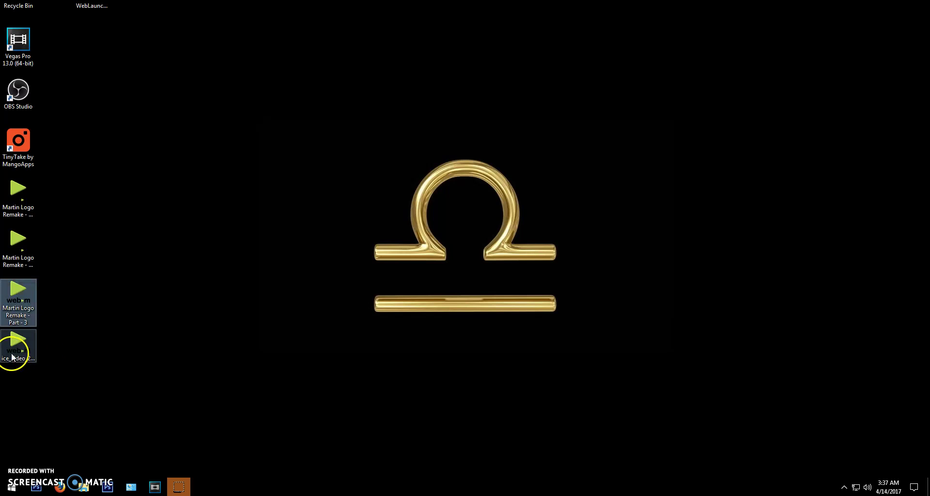
pyautogui.click(16, 352)
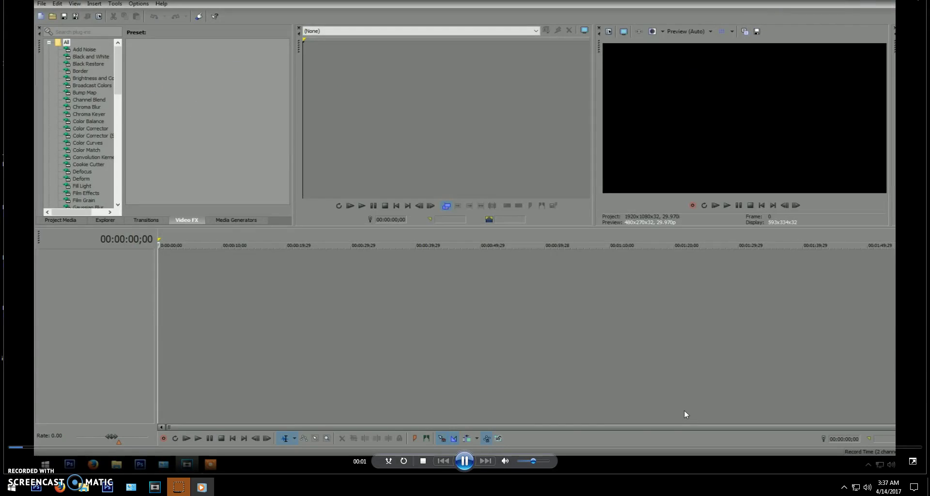
pyautogui.hotkey('alt', 'F4')
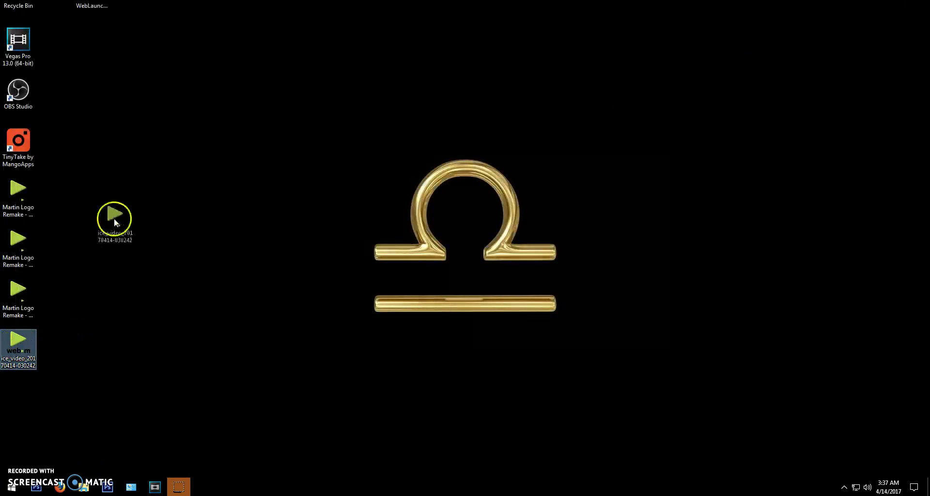
# Delete the leftover ice_video recording and bring up the YouTube upload file chooser
pyautogui.moveTo(115, 221); pyautogui.dragTo(18, 9)
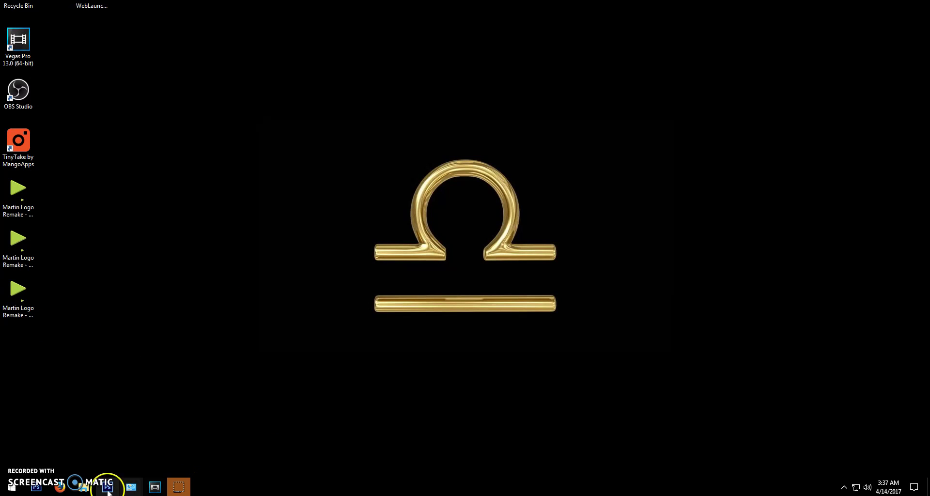
pyautogui.click(60, 487)
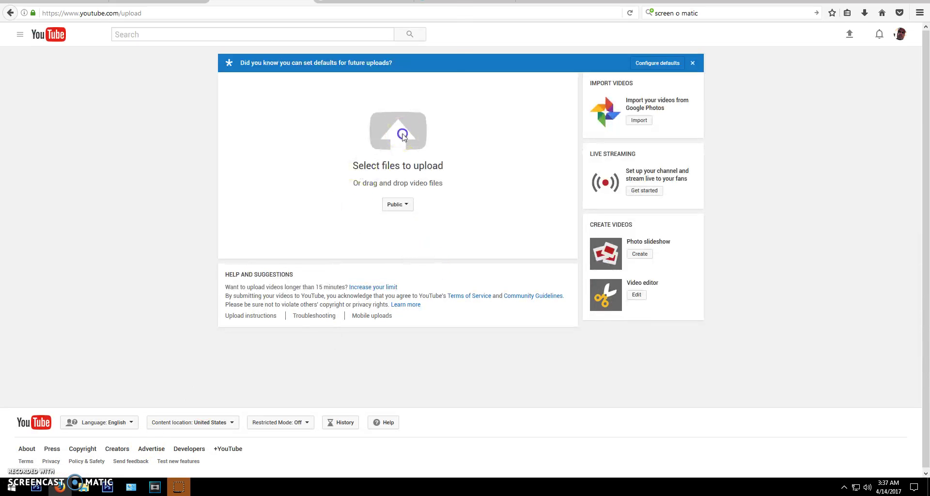
pyautogui.click(394, 140)
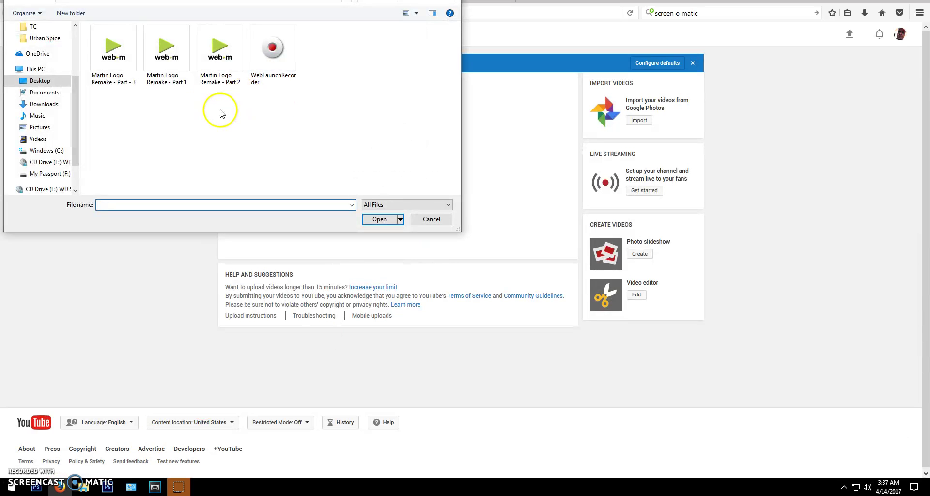
# Upload the Martin Logo Remake files, then switch to the Gmail inbox
pyautogui.moveTo(218, 112); pyautogui.dragTo(185, 85)
pyautogui.click(378, 219)
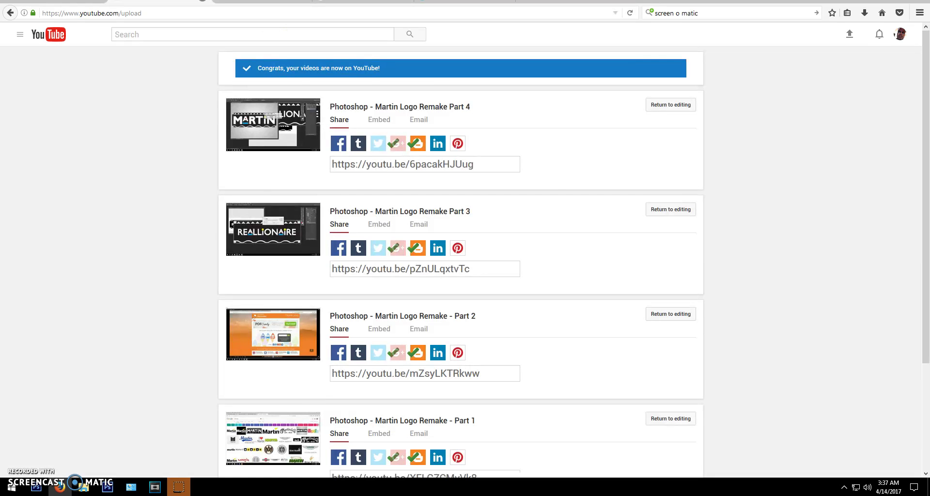
pyautogui.press('F11')
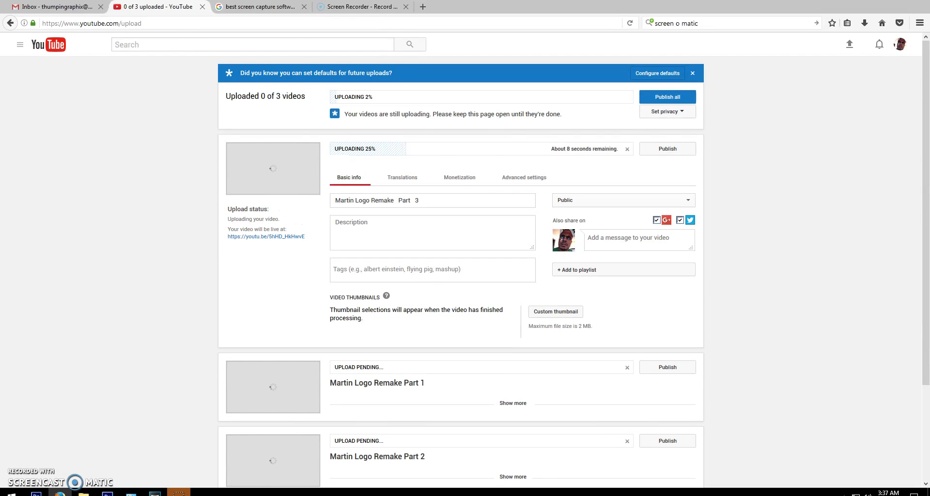
pyautogui.click(76, 22)
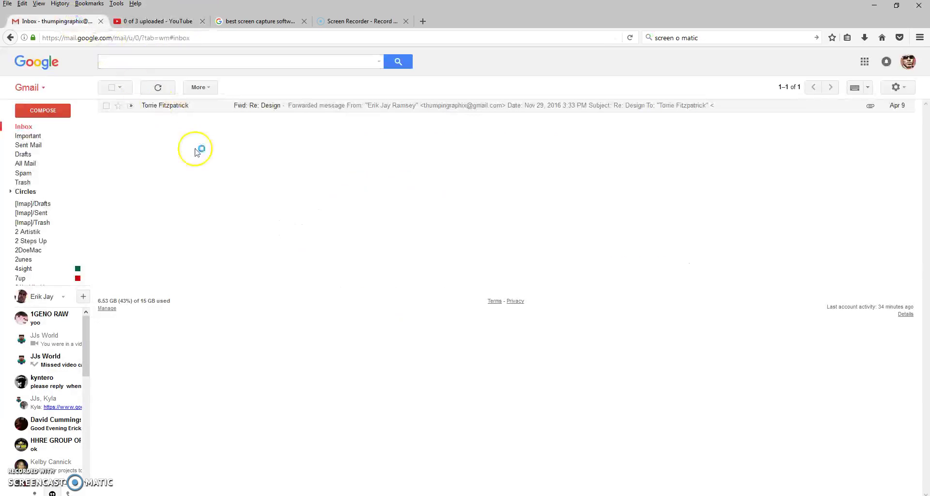